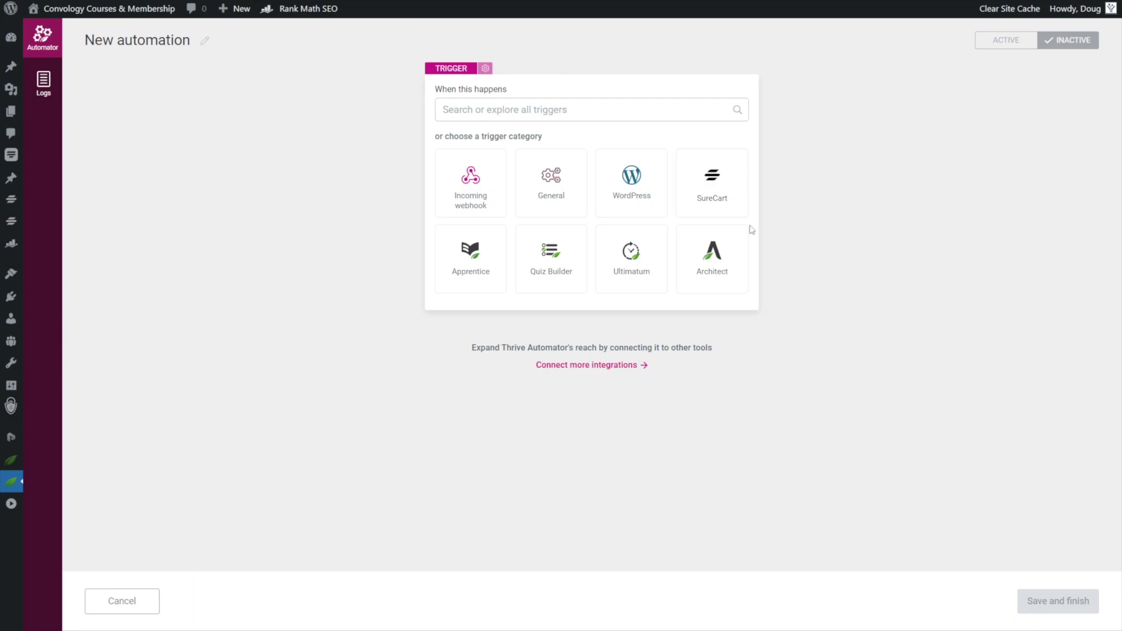
Step: Open the SureCart trigger category to show its purchase triggers
left_click(742, 183)
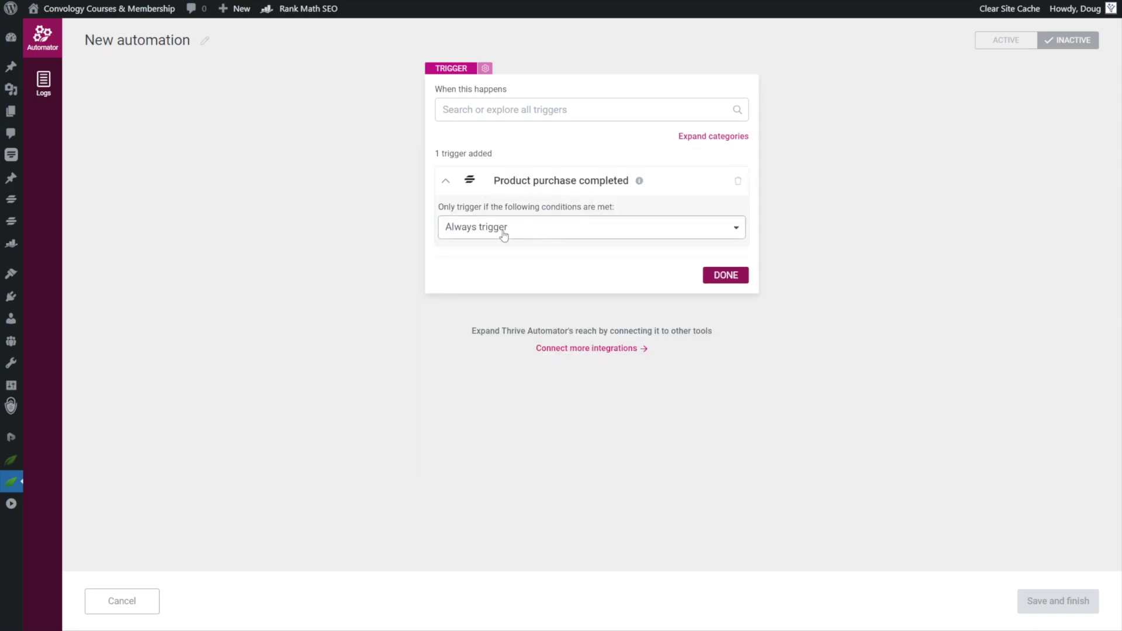
Step: Add a Product condition so the purchase trigger fires only for Convology Pro
left_click(530, 235)
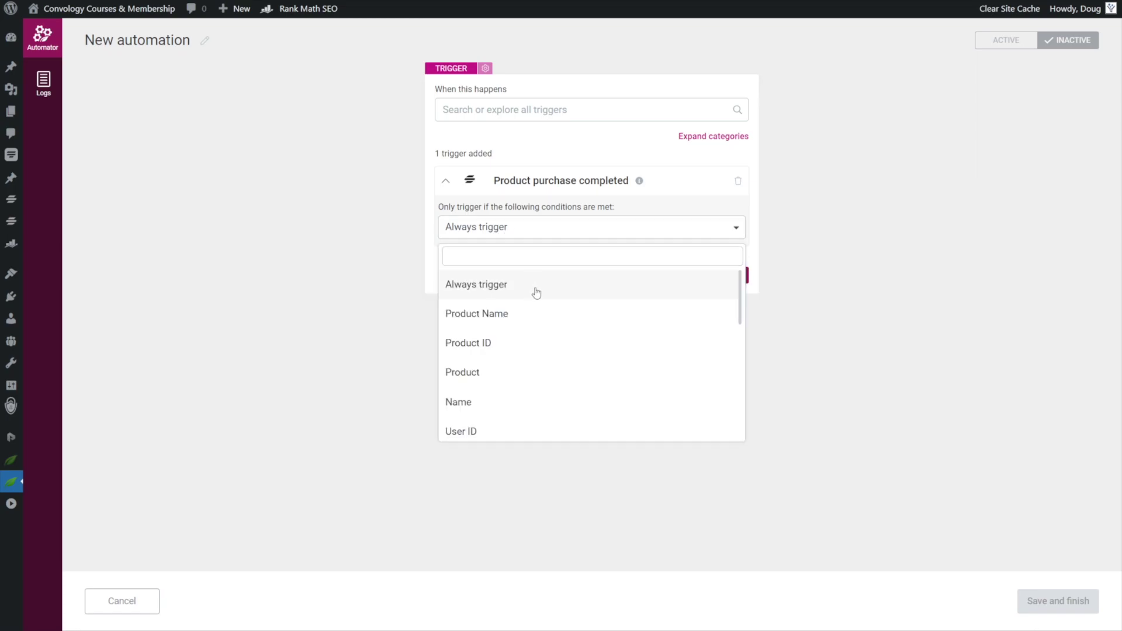
left_click(474, 373)
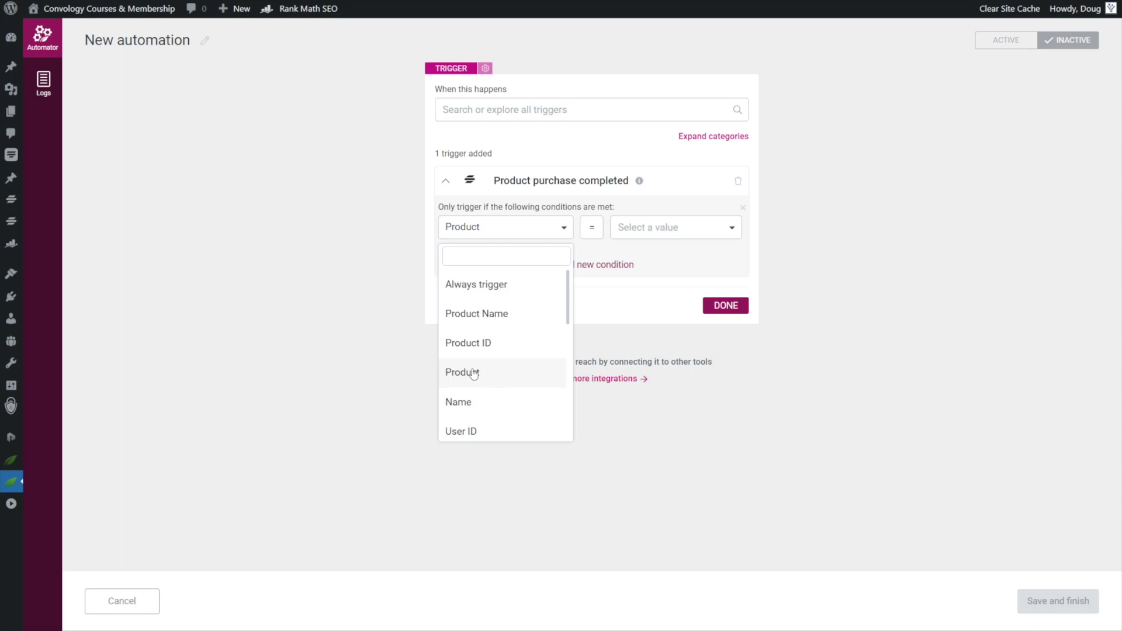
left_click(701, 233)
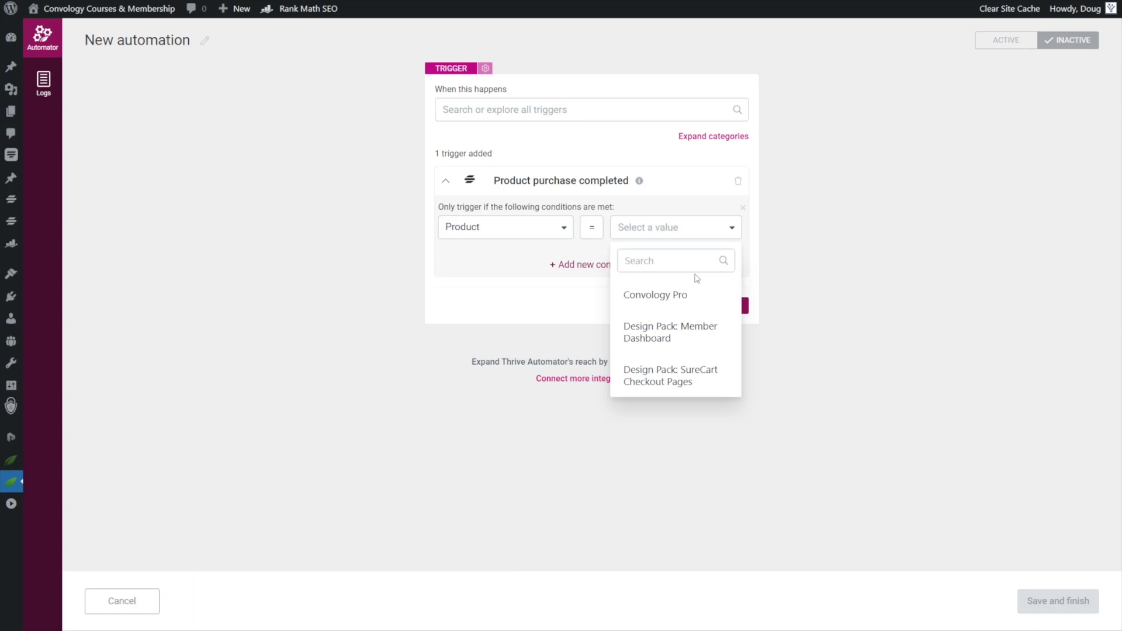
left_click(665, 307)
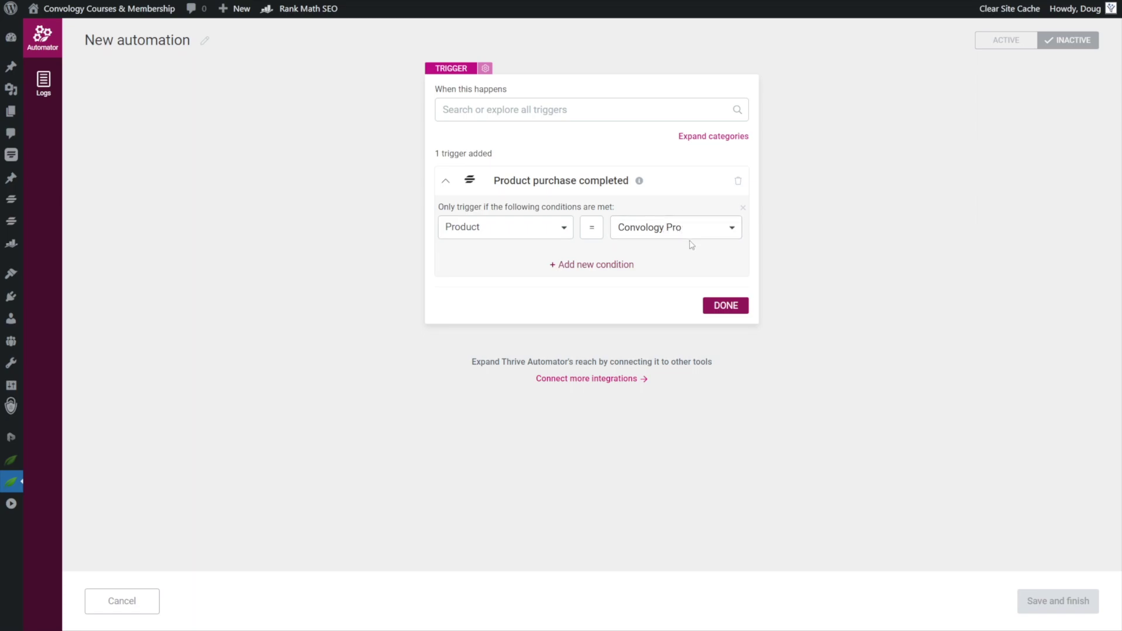
left_click(712, 305)
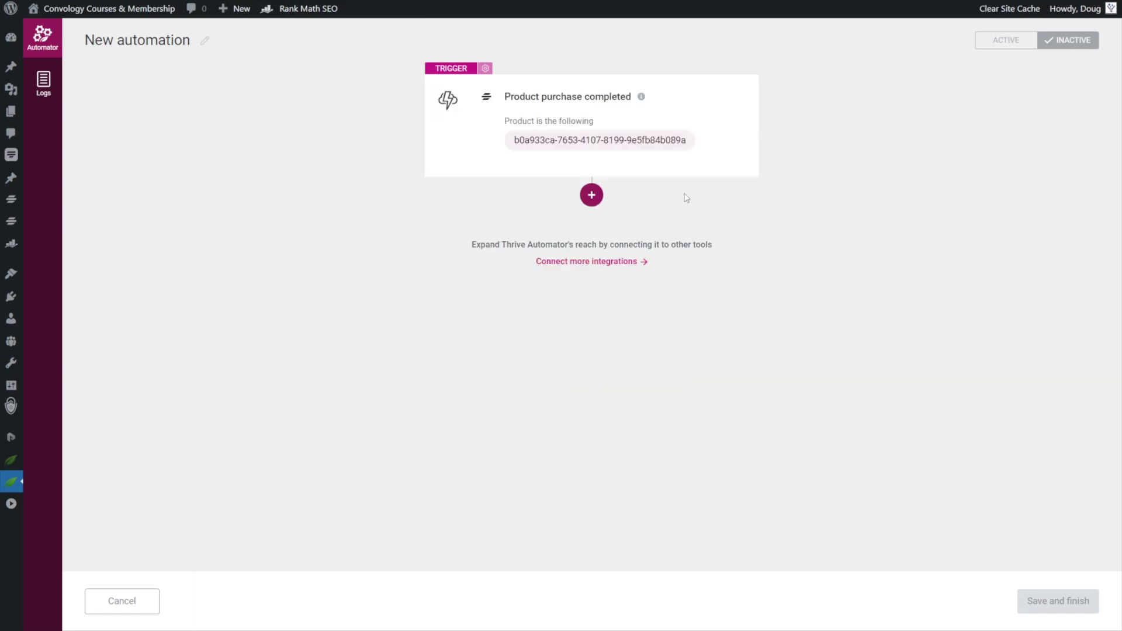
Step: Add an Apprentice 'Grant access to product' action for Convology Pro
left_click(593, 194)
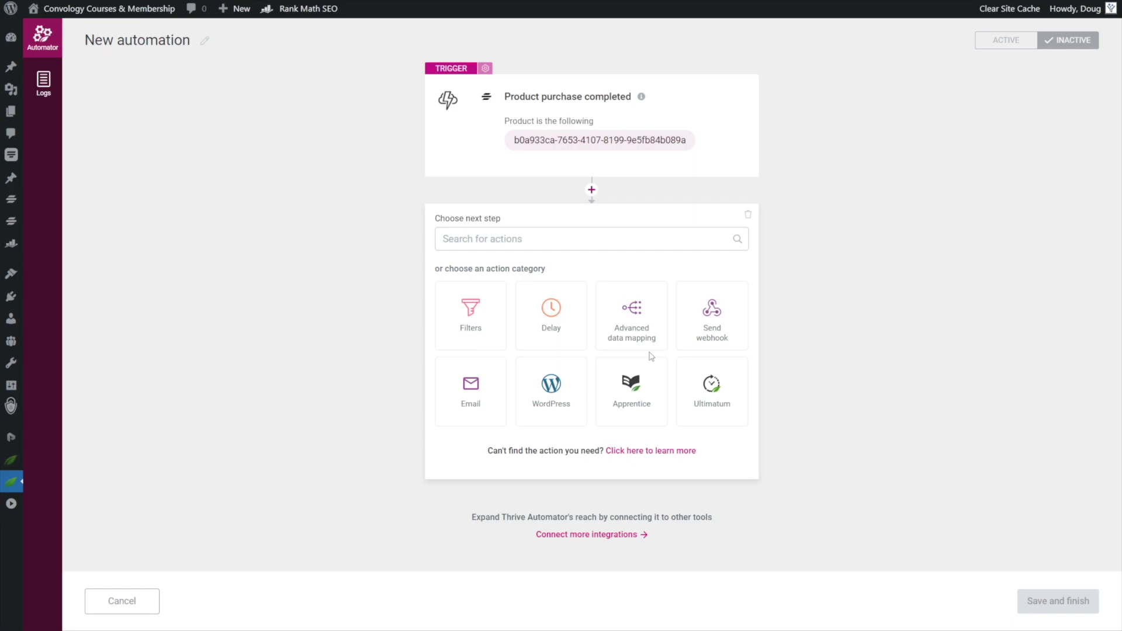
left_click(645, 395)
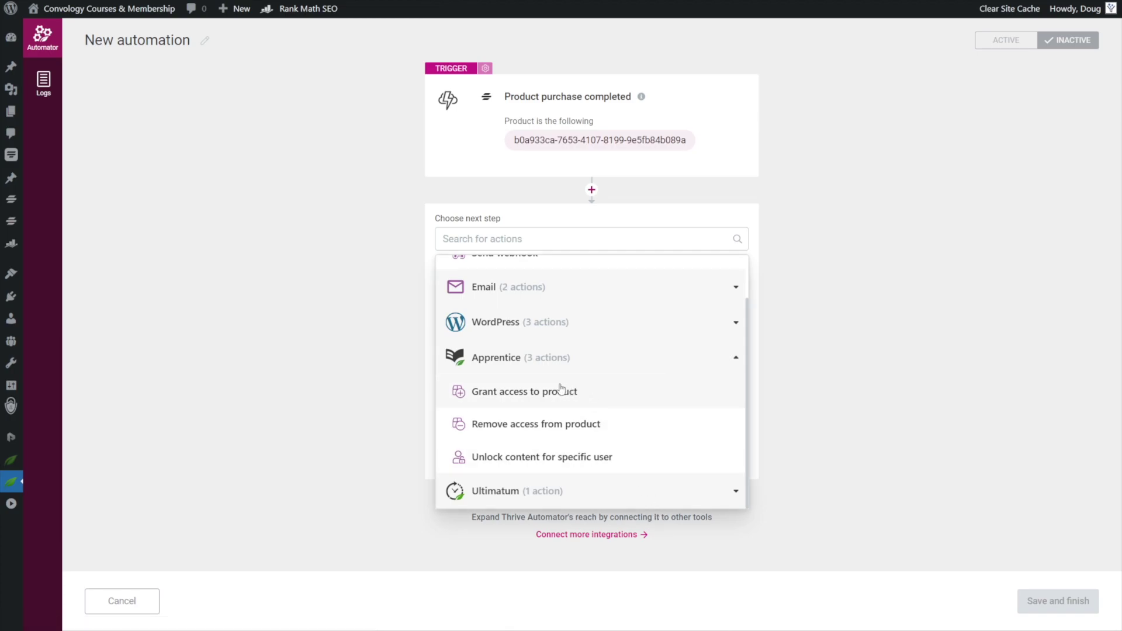
left_click(534, 393)
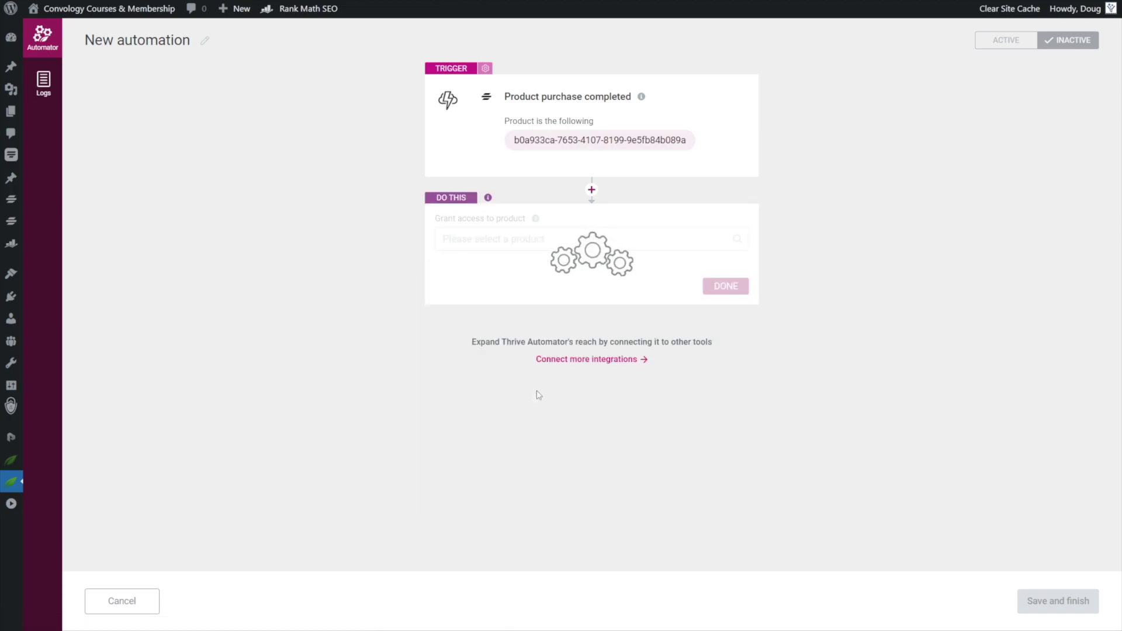
left_click(572, 239)
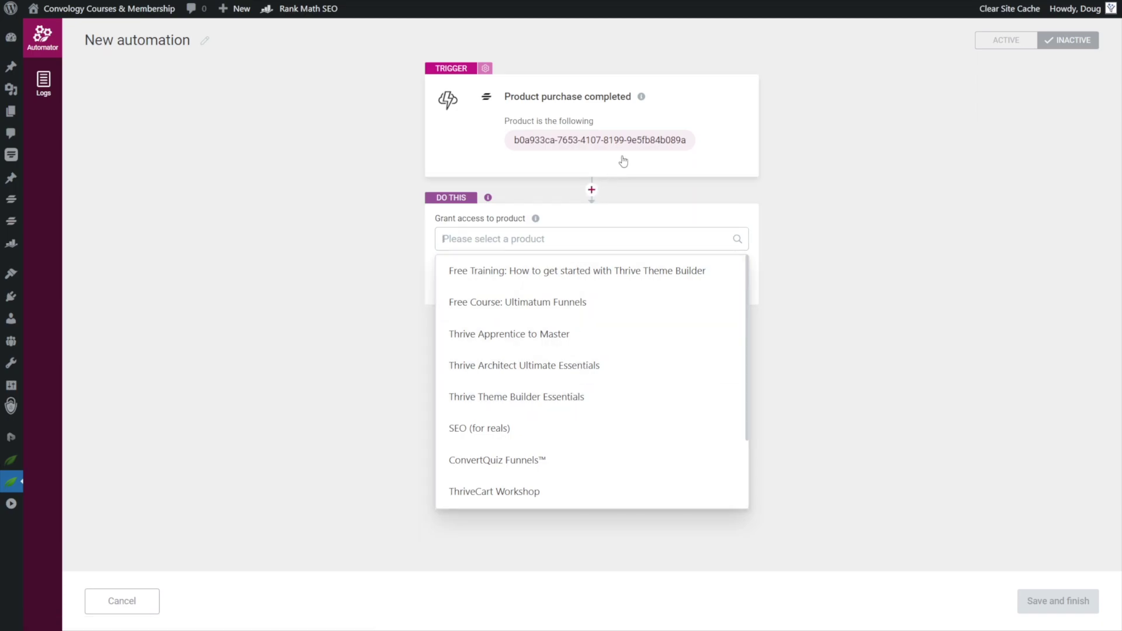
scroll(581, 351, "down", 2)
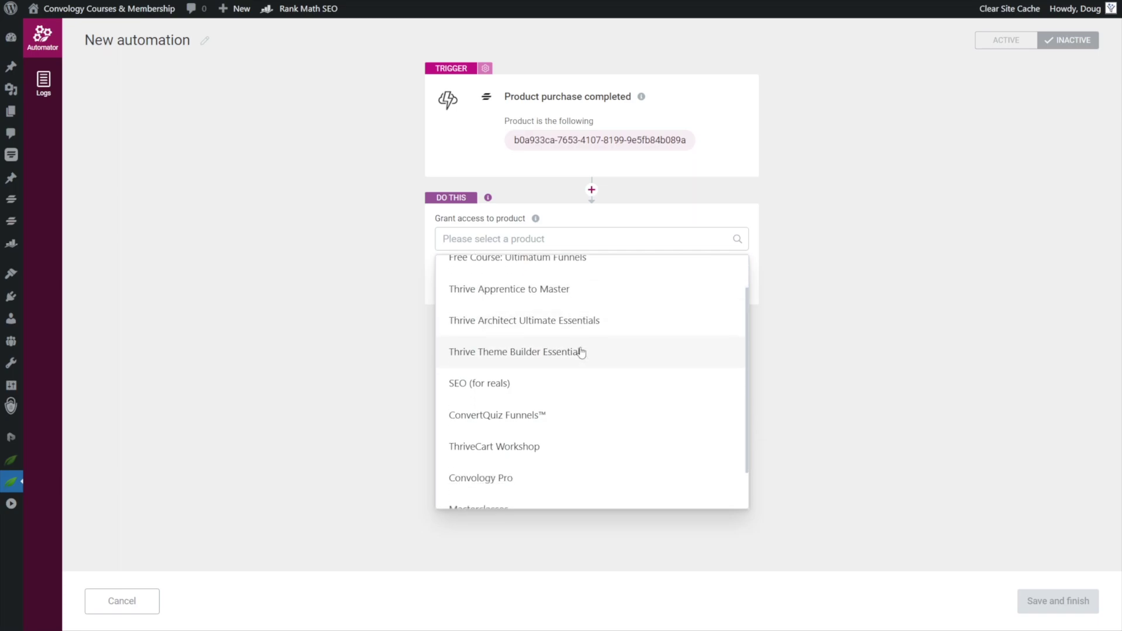
scroll(579, 353, "down", 2)
left_click(519, 430)
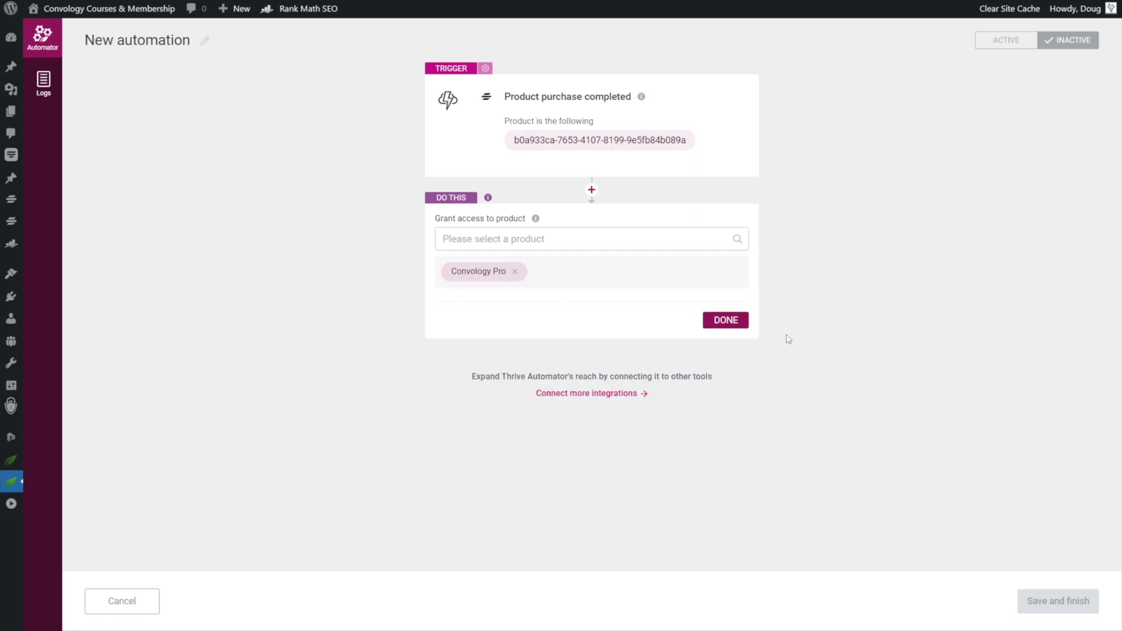
left_click(725, 321)
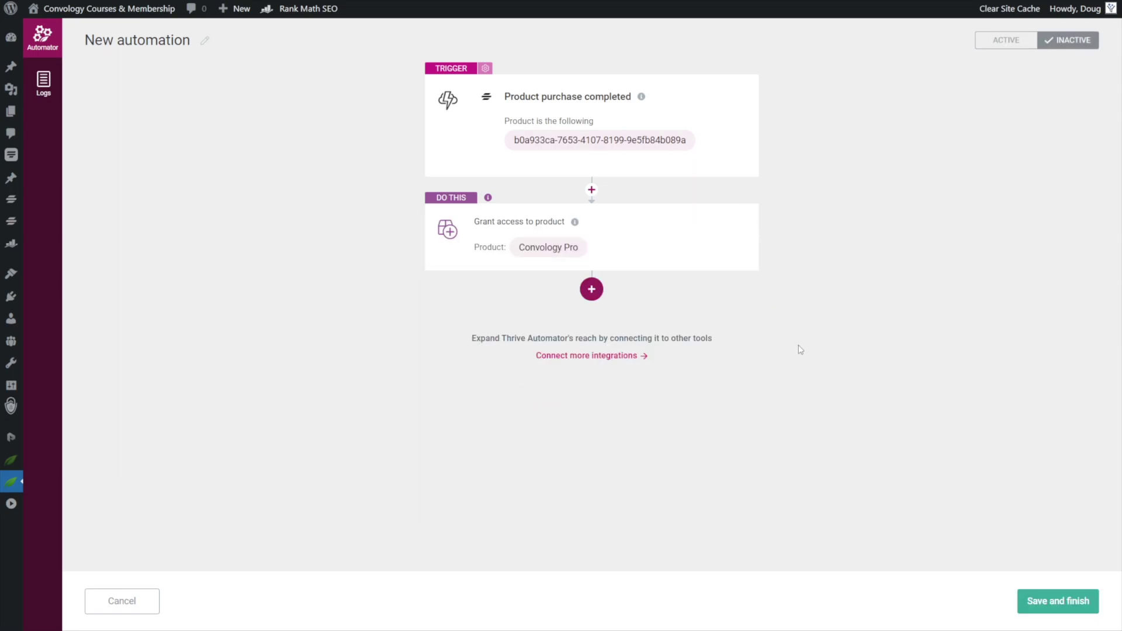
Step: Add an 'Add user in autoresponder' action using ActiveCampaign and the Convology Pro list
left_click(587, 298)
scroll(511, 392, "down", 1)
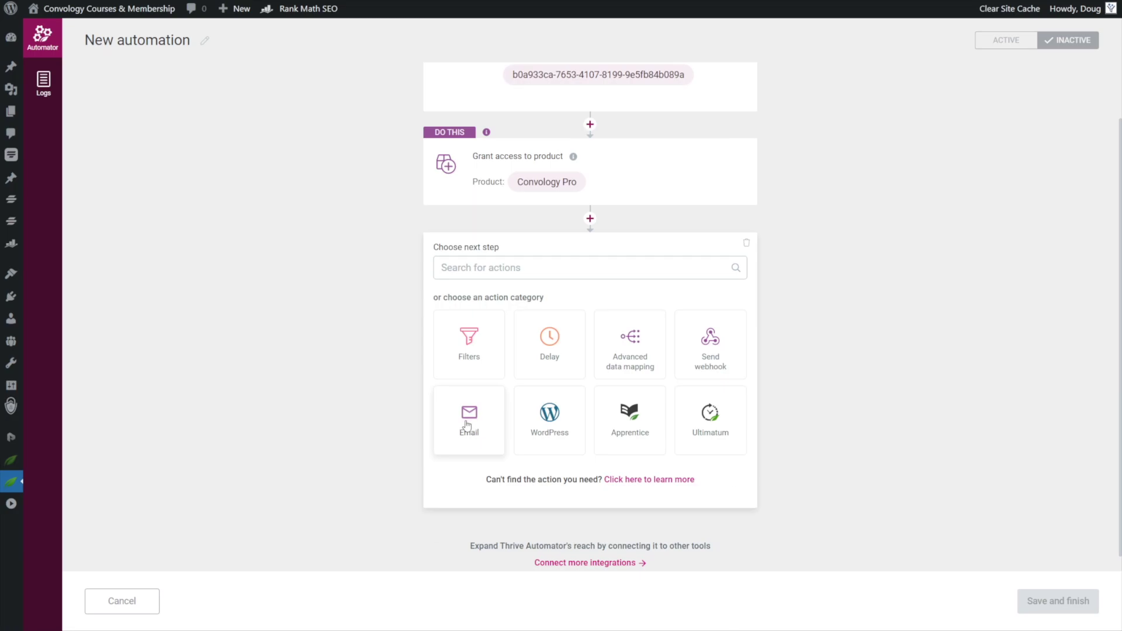
left_click(467, 425)
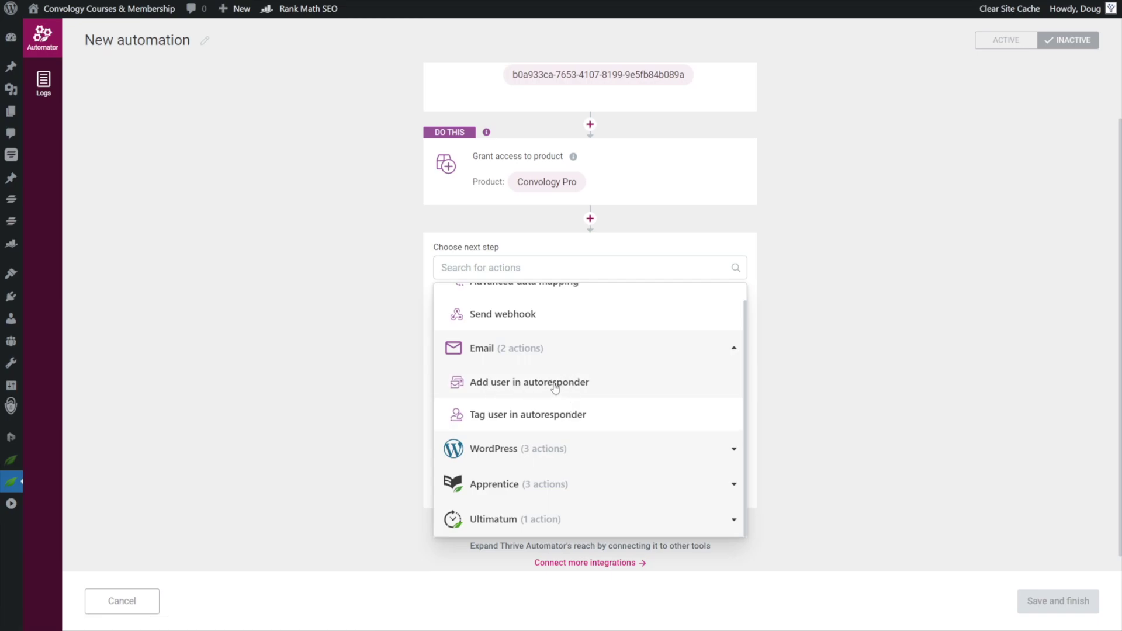
left_click(555, 382)
left_click(621, 345)
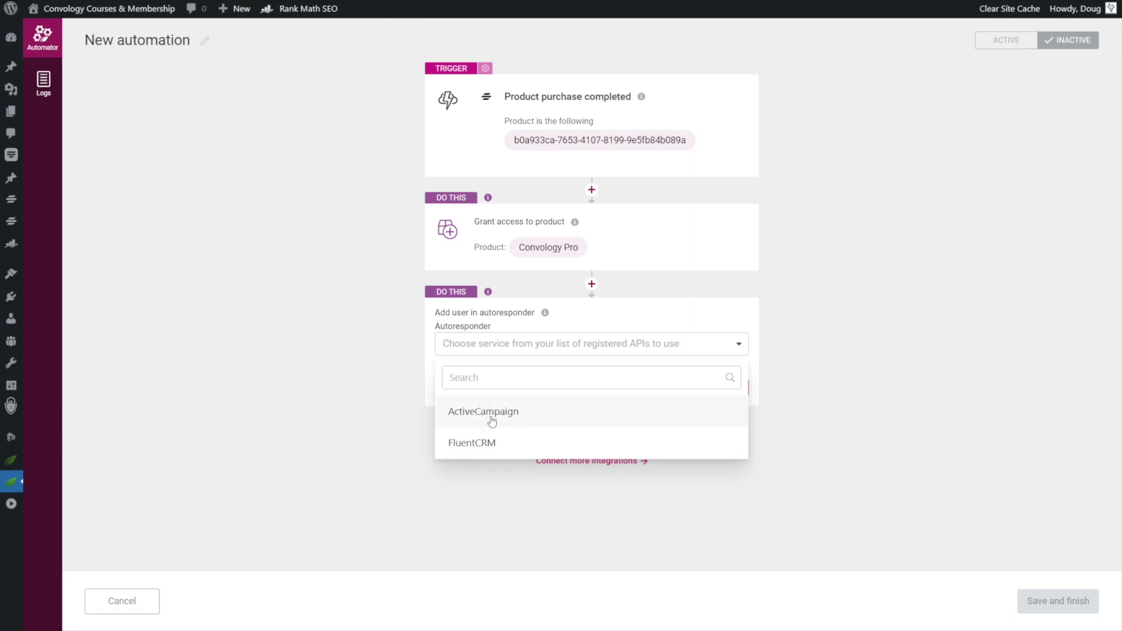
left_click(506, 419)
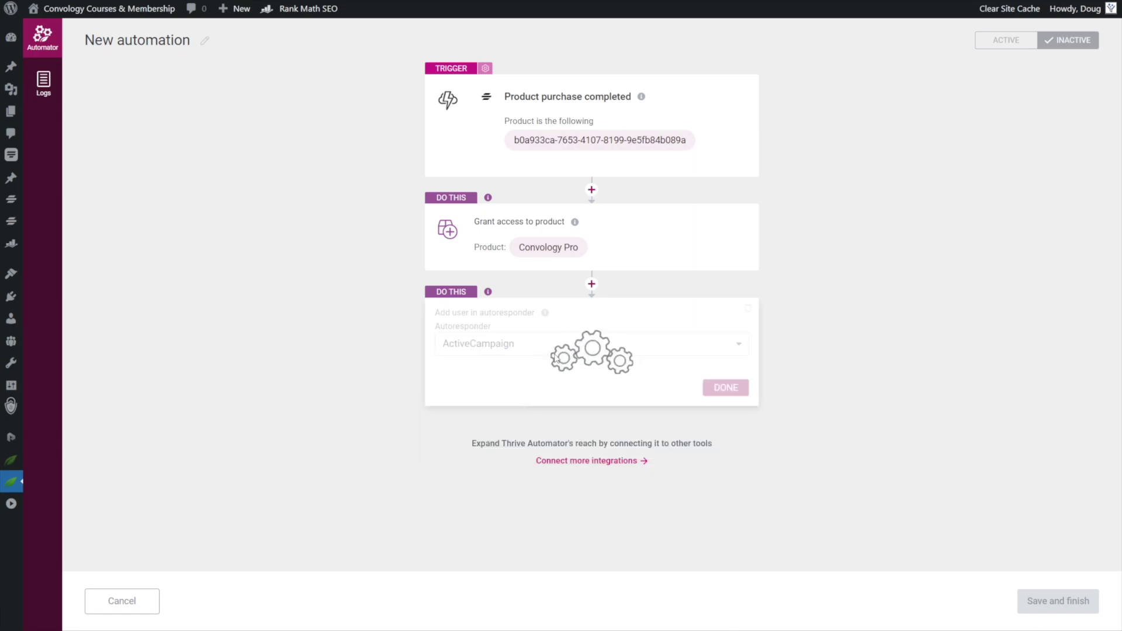
left_click(491, 484)
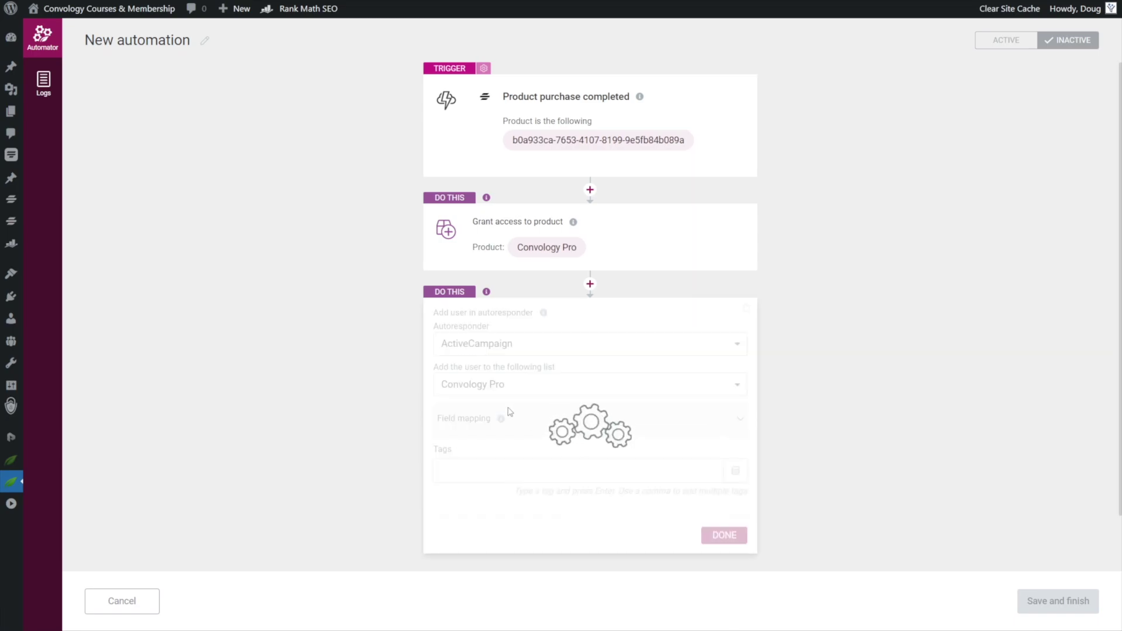
Step: Map the contact's Name field to the buyer's %first_name% dynamic data
scroll(529, 450, "down", 1)
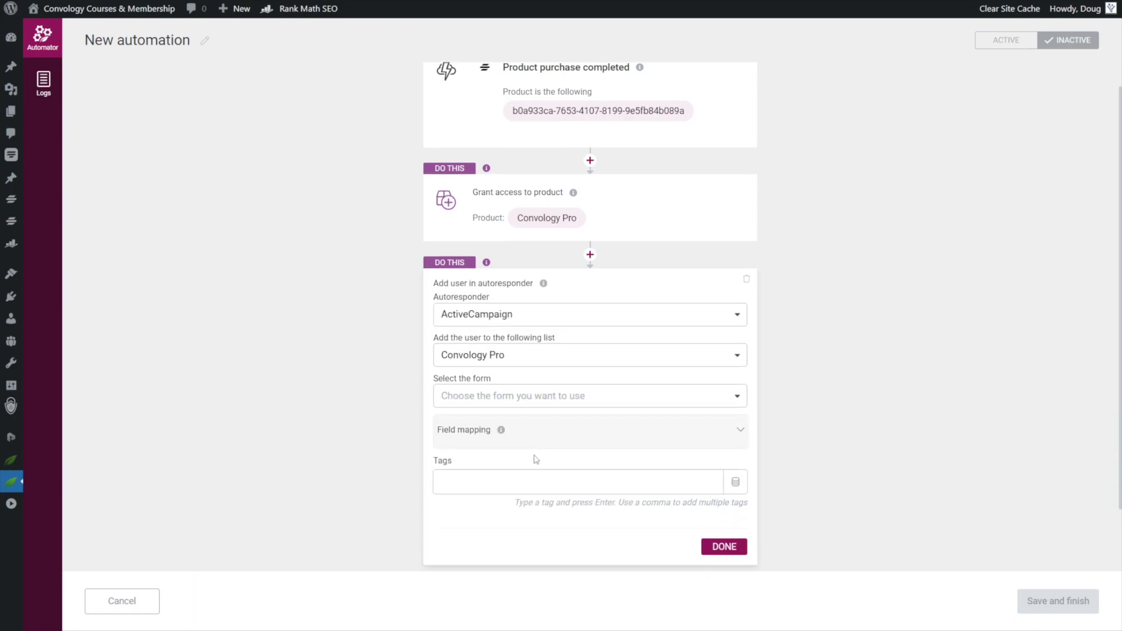
scroll(533, 460, "down", 2)
left_click(591, 365)
left_click(577, 392)
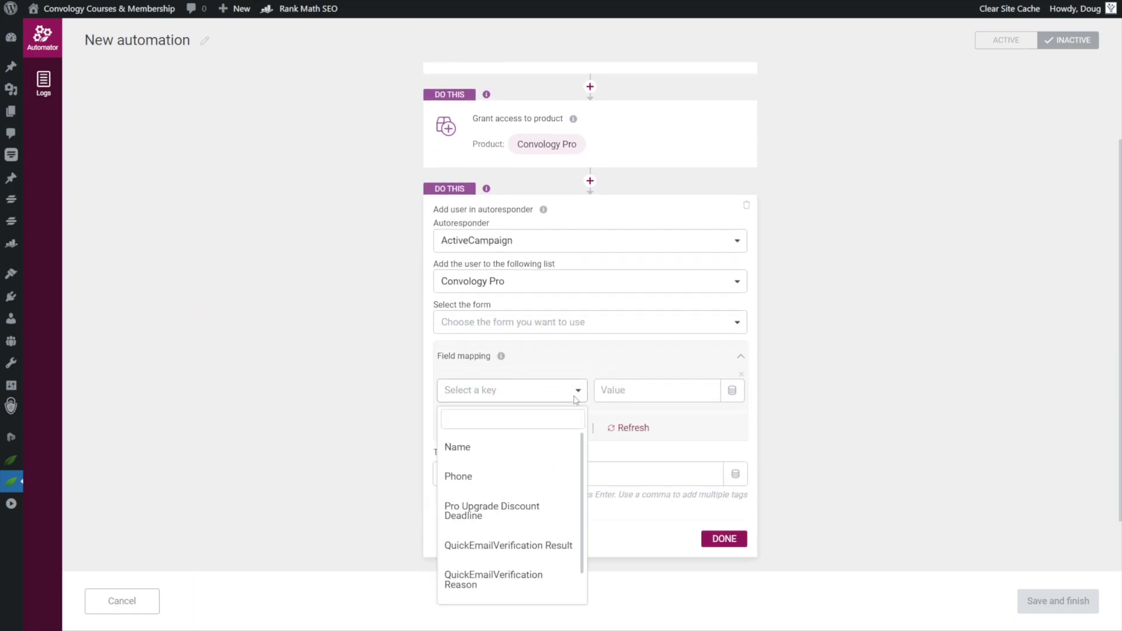
left_click(508, 447)
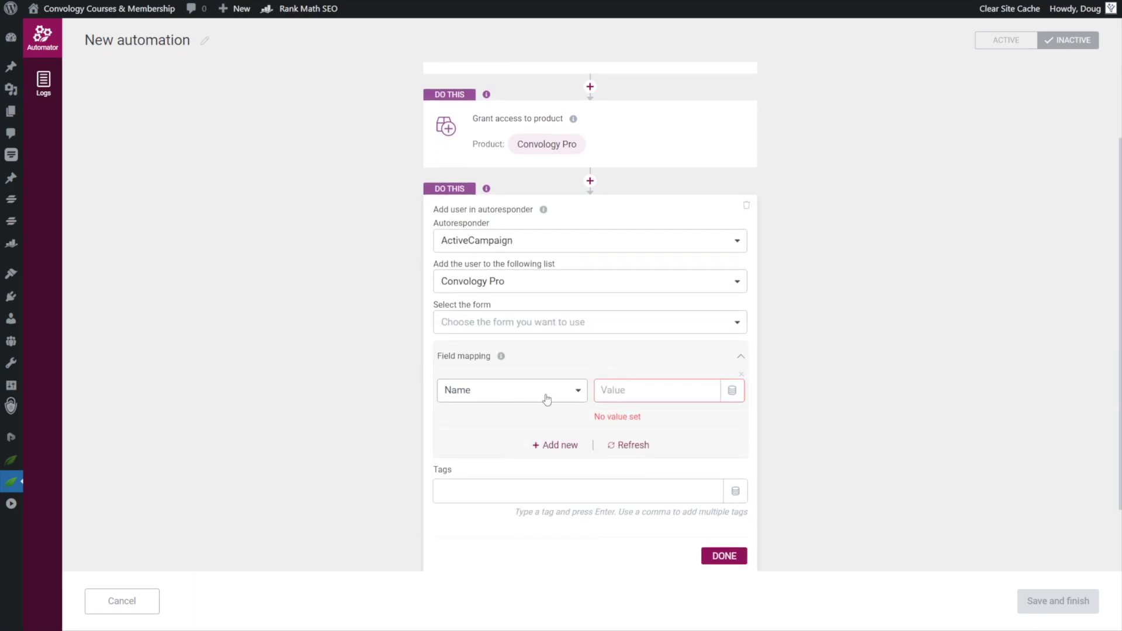
left_click(733, 395)
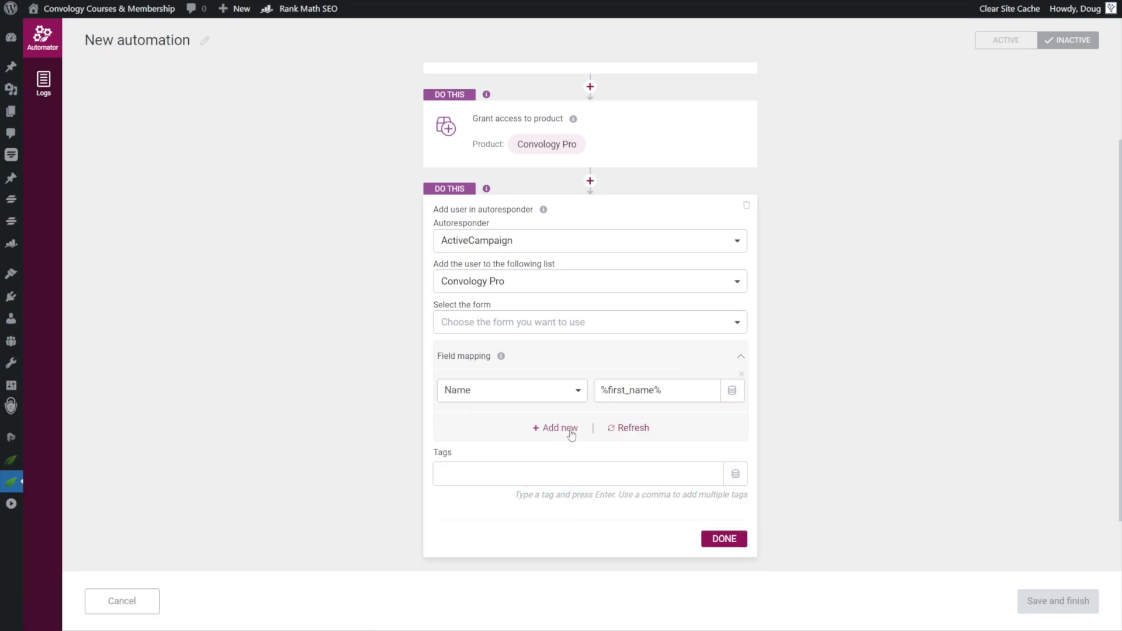
left_click(546, 470)
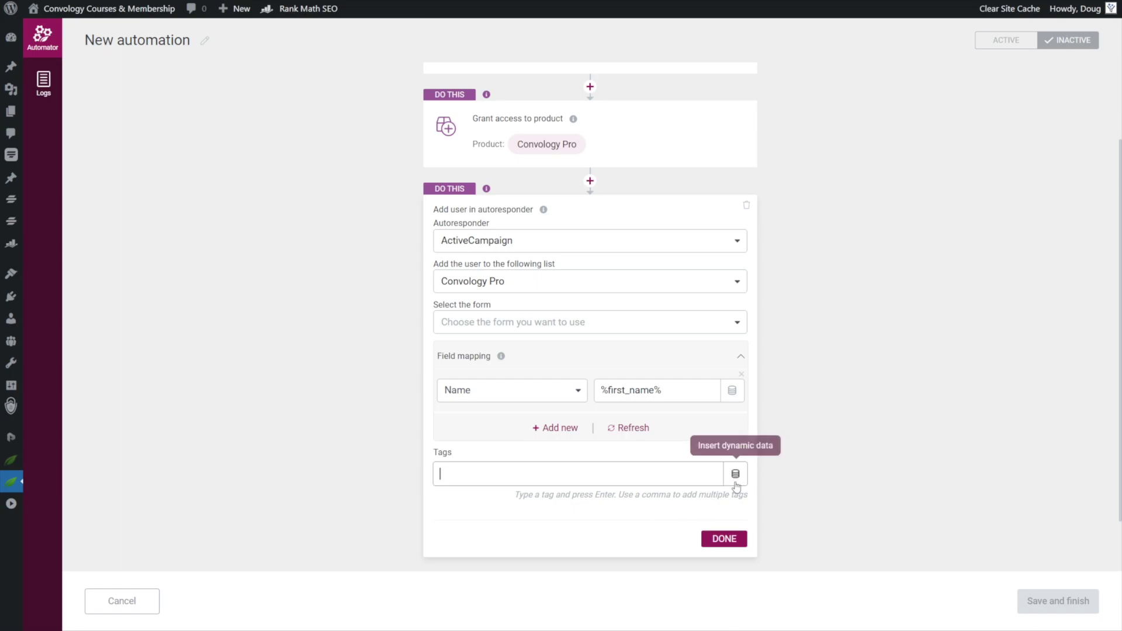